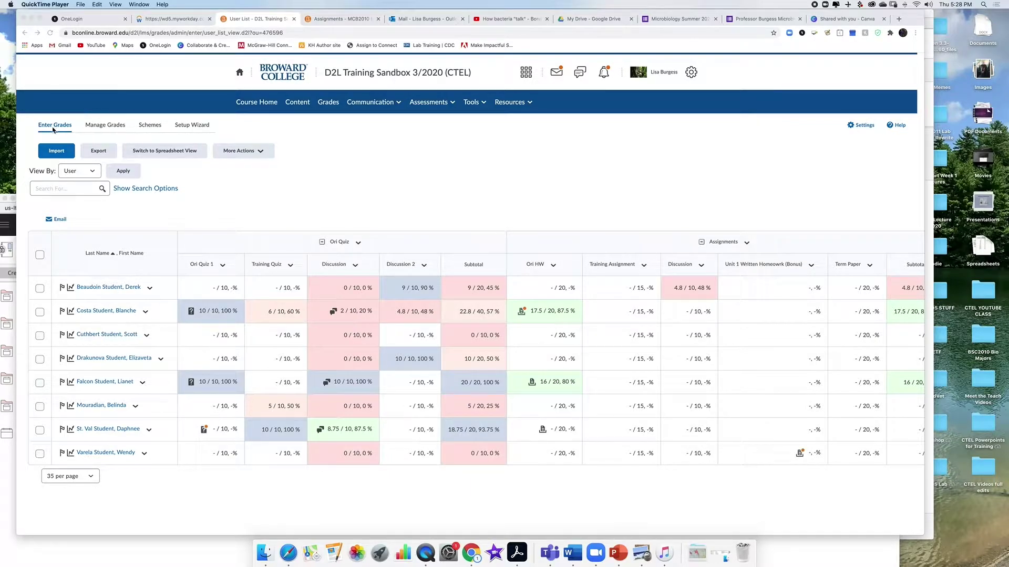
- In Manage Grades, open the actions menu for the Weekly Quizzes category
{"action": "left_click", "coordinate": [105, 128]}
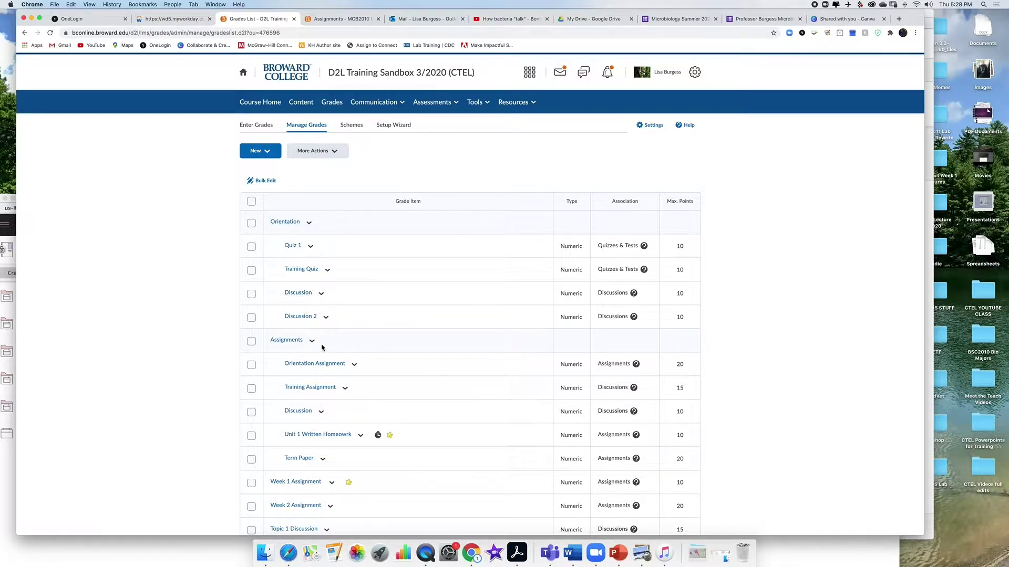
{"action": "scroll", "coordinate": [318, 352], "scroll_direction": "down", "scroll_amount": 3}
{"action": "scroll", "coordinate": [315, 357], "scroll_direction": "down", "scroll_amount": 5}
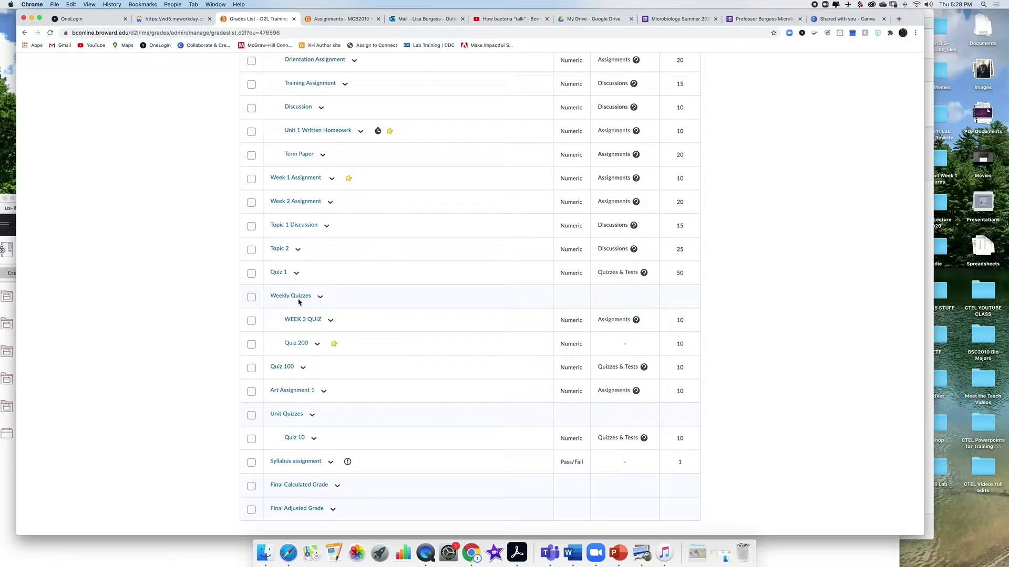
{"action": "scroll", "coordinate": [294, 309], "scroll_direction": "up", "scroll_amount": 1}
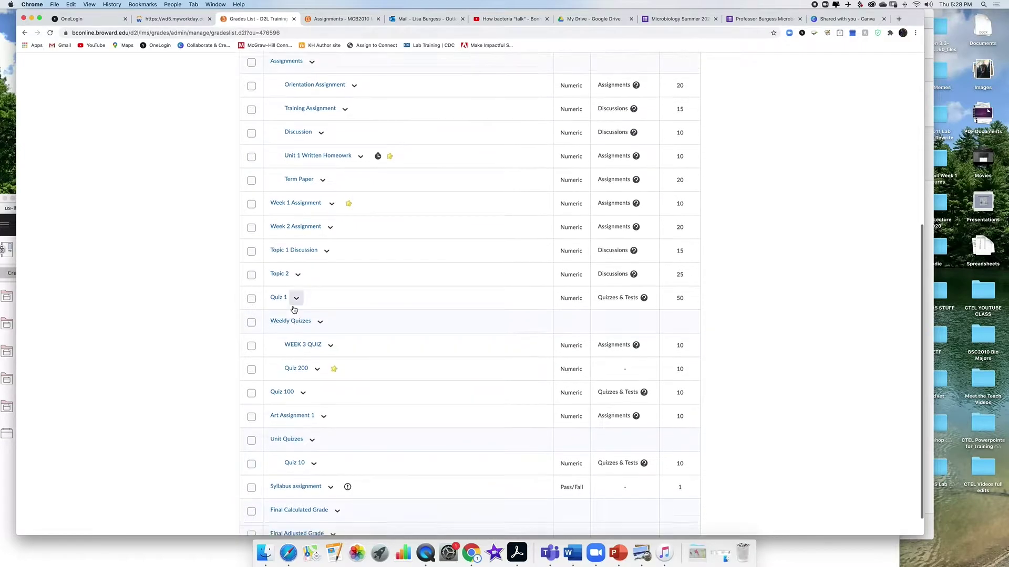
{"action": "scroll", "coordinate": [294, 309], "scroll_direction": "up", "scroll_amount": 10}
{"action": "left_click", "coordinate": [265, 122]}
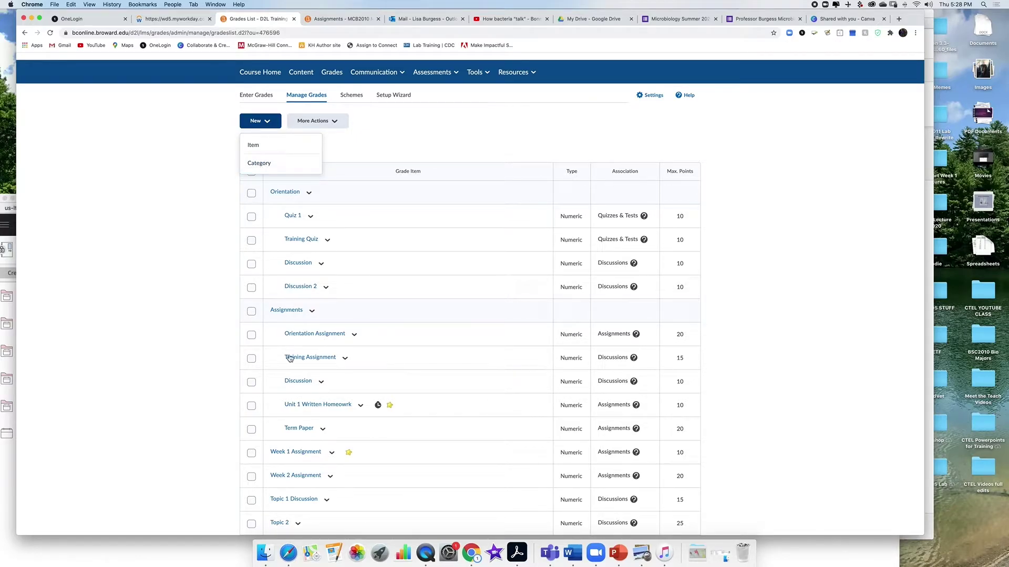
{"action": "scroll", "coordinate": [291, 356], "scroll_direction": "down", "scroll_amount": 5}
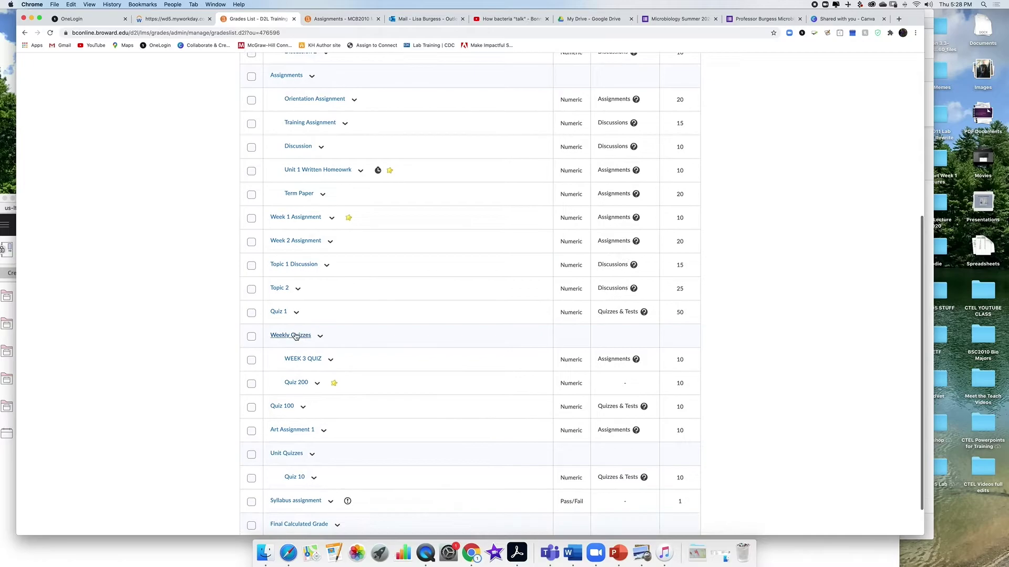
{"action": "left_click", "coordinate": [319, 336]}
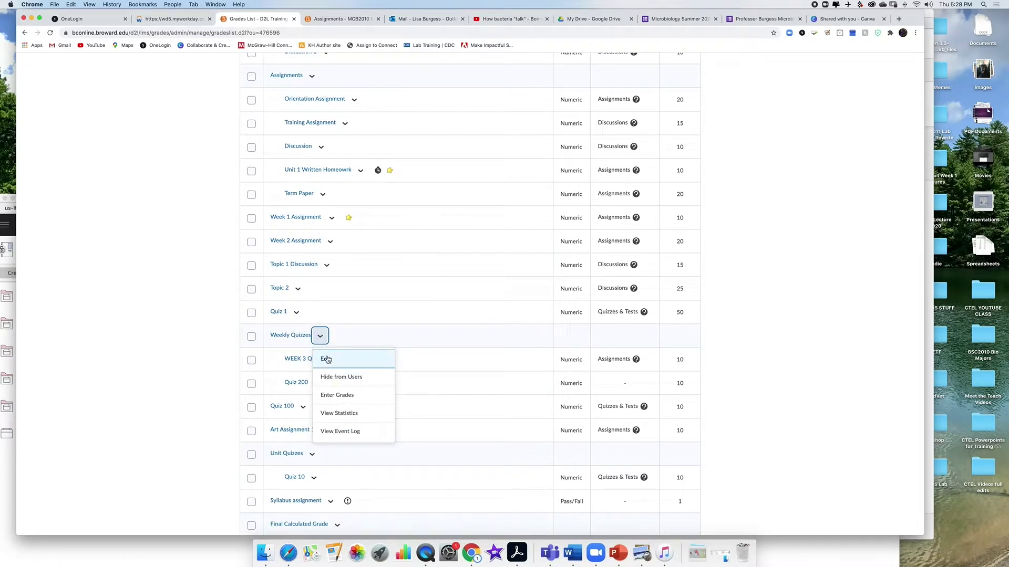
- Edit Weekly Quizzes and uncheck 'Distribute points across all items'
{"action": "left_click", "coordinate": [326, 361]}
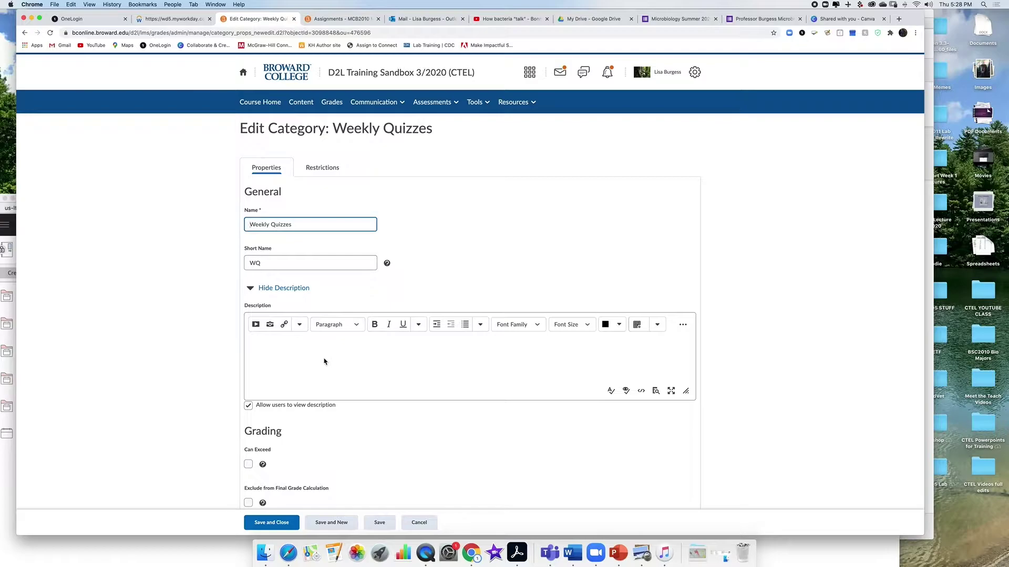
{"action": "scroll", "coordinate": [335, 388], "scroll_direction": "down", "scroll_amount": 1}
{"action": "scroll", "coordinate": [335, 387], "scroll_direction": "down", "scroll_amount": 10}
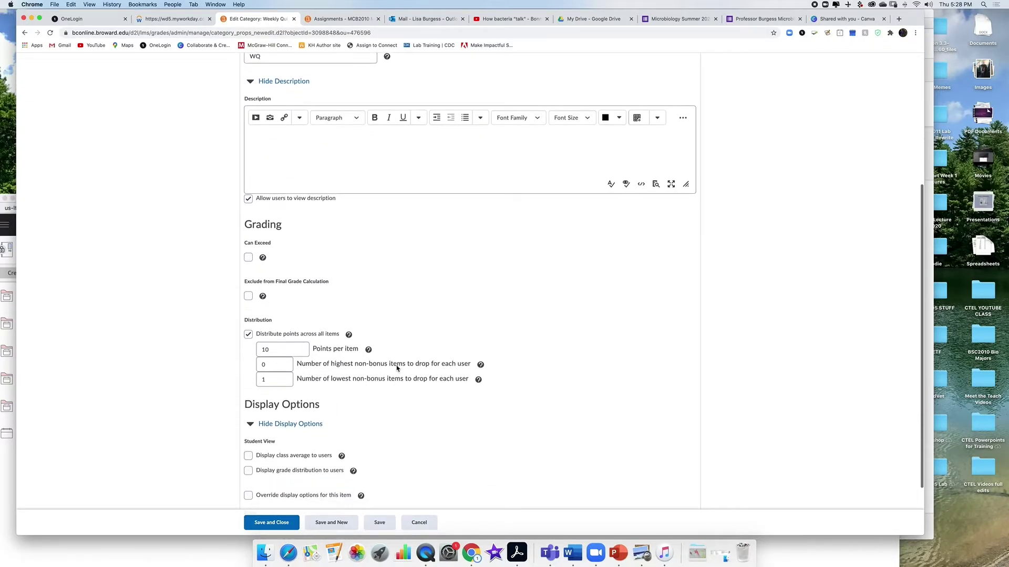
{"action": "left_click", "coordinate": [248, 335]}
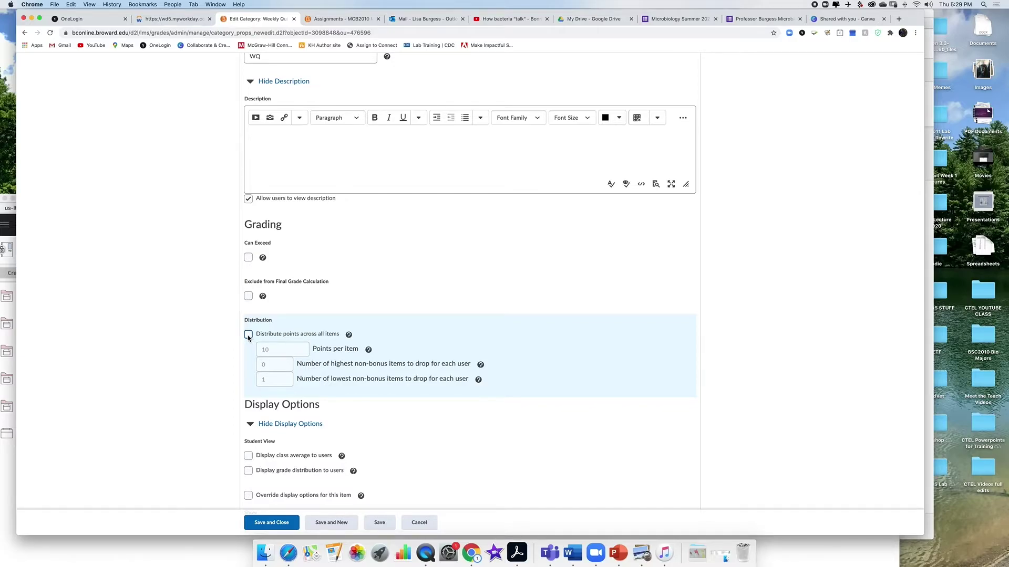
- Re-enable point distribution with 10 points per item and clear the lowest-items-to-drop count
{"action": "left_click", "coordinate": [248, 335]}
{"action": "key", "text": "Tab"}
{"action": "type", "text": "1"}
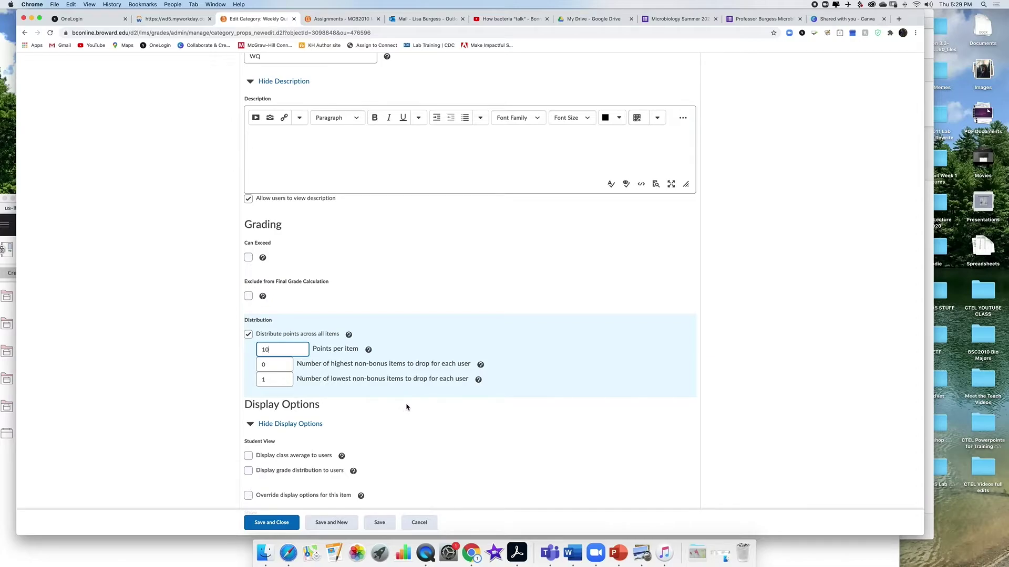
{"action": "left_click", "coordinate": [272, 364]}
{"action": "left_click", "coordinate": [269, 380]}
{"action": "left_click_drag", "start_coordinate": [267, 380], "coordinate": [258, 382]}
{"action": "key", "text": "BackSpace"}
{"action": "left_click", "coordinate": [283, 369]}
{"action": "left_click", "coordinate": [322, 368]}
- Set the number of lowest items to drop to 1
{"action": "left_click", "coordinate": [266, 363]}
{"action": "left_click", "coordinate": [266, 382]}
{"action": "type", "text": "1"}
{"action": "key", "text": "BackSpace"}
{"action": "type", "text": "2"}
{"action": "key", "text": "BackSpace"}
{"action": "type", "text": "1"}
{"action": "left_click", "coordinate": [340, 394]}
{"action": "scroll", "coordinate": [349, 462], "scroll_direction": "down", "scroll_amount": 3}
- Save and close the Weekly Quizzes settings, then view the Enter Grades table
{"action": "left_click", "coordinate": [271, 519]}
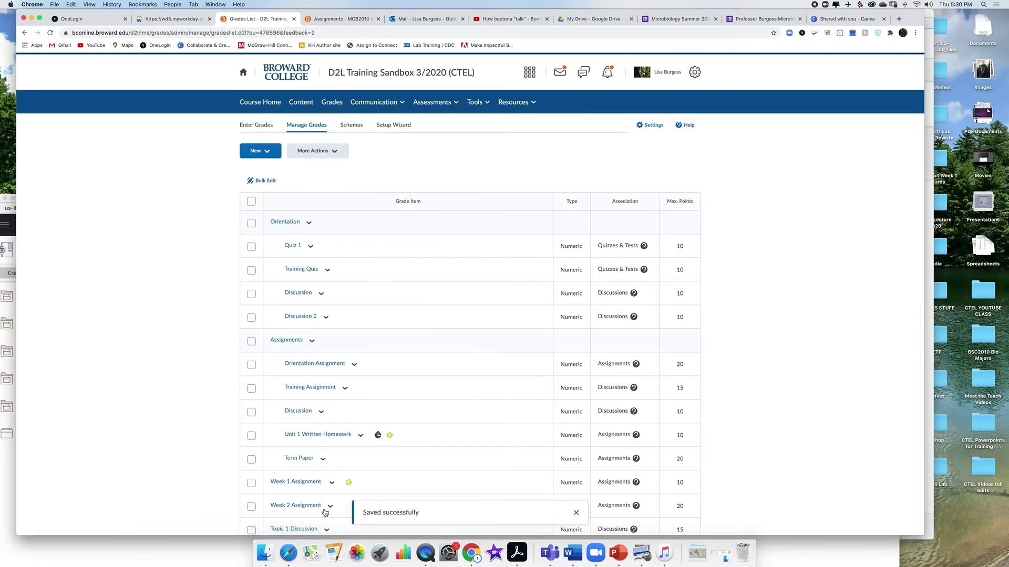
{"action": "left_click", "coordinate": [263, 124]}
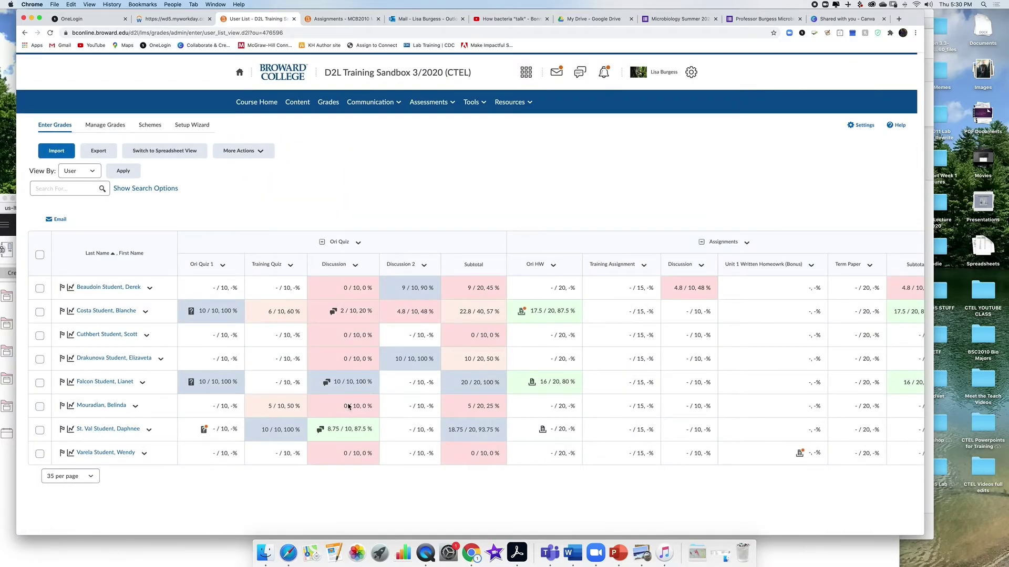
{"action": "scroll", "coordinate": [352, 405], "scroll_direction": "right", "scroll_amount": 10}
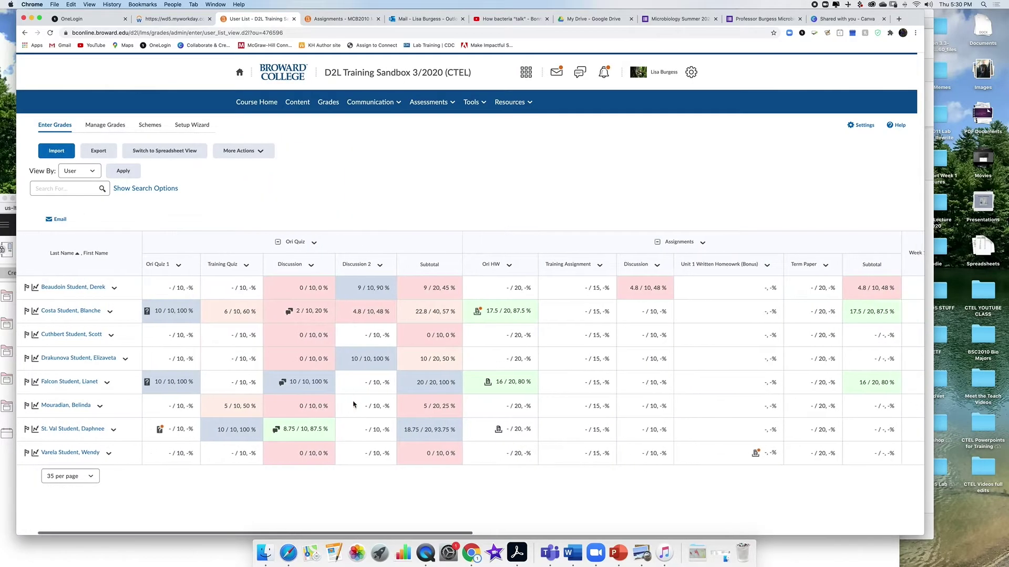
{"action": "scroll", "coordinate": [353, 405], "scroll_direction": "right", "scroll_amount": 5}
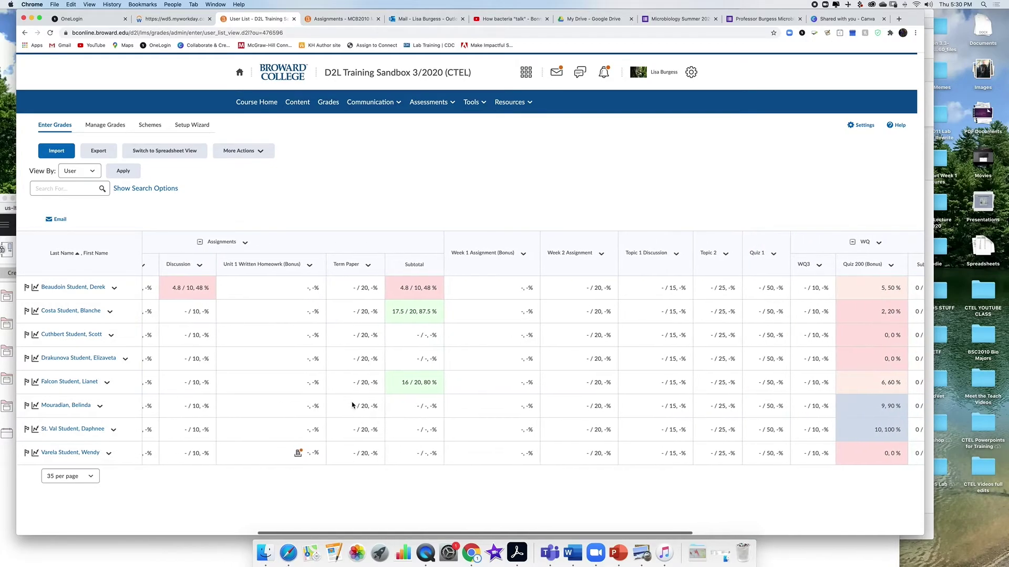
{"action": "scroll", "coordinate": [352, 405], "scroll_direction": "right", "scroll_amount": 6}
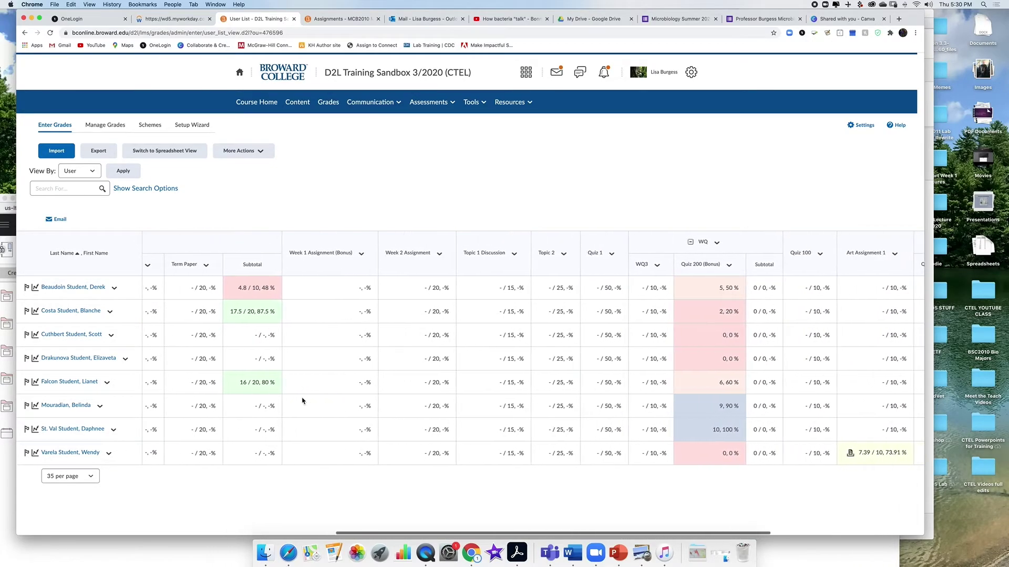
{"action": "scroll", "coordinate": [352, 405], "scroll_direction": "right", "scroll_amount": 5}
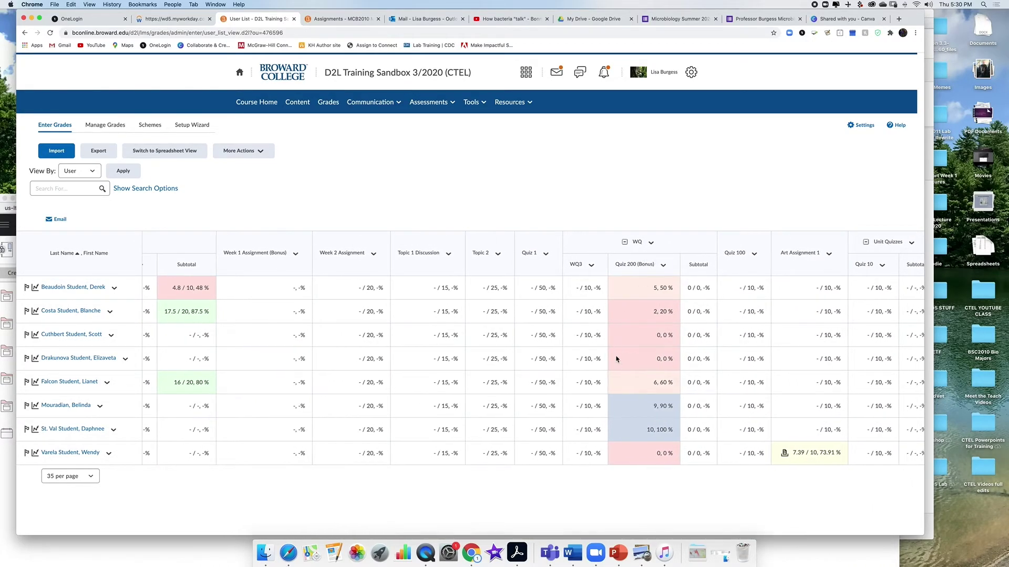
{"action": "scroll", "coordinate": [617, 356], "scroll_direction": "right", "scroll_amount": 3}
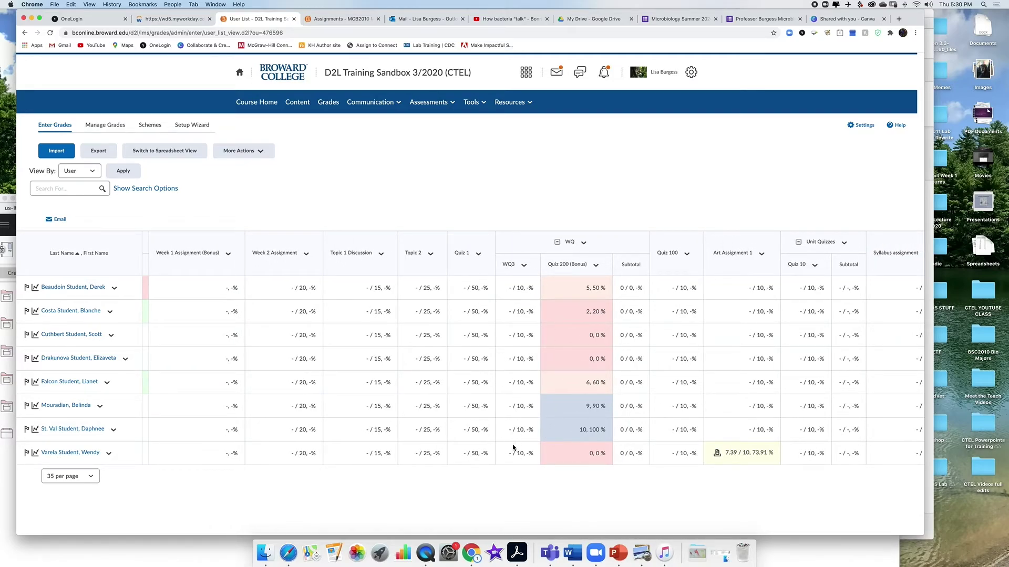
{"action": "scroll", "coordinate": [520, 442], "scroll_direction": "left", "scroll_amount": 5}
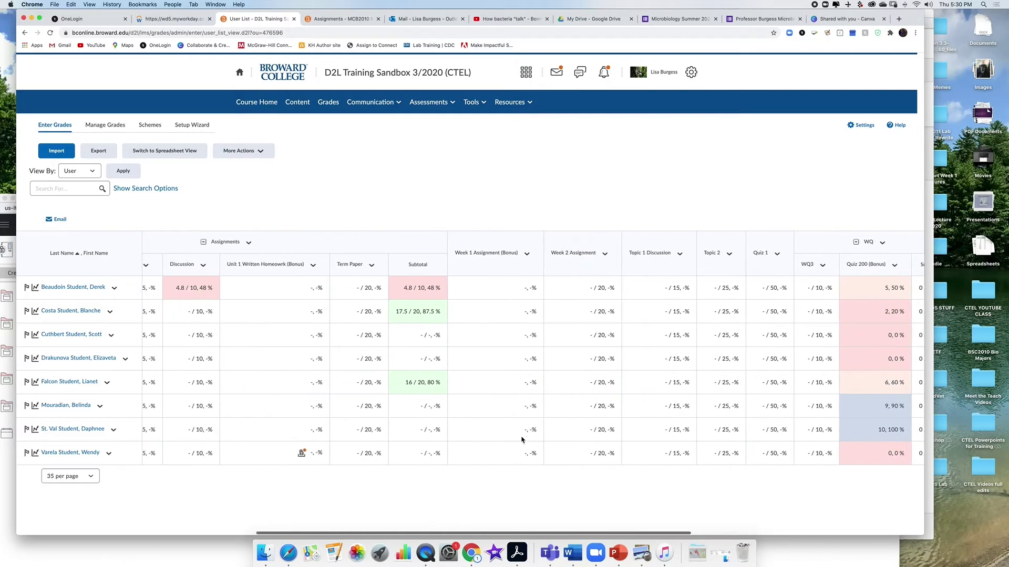
{"action": "scroll", "coordinate": [521, 439], "scroll_direction": "left", "scroll_amount": 10}
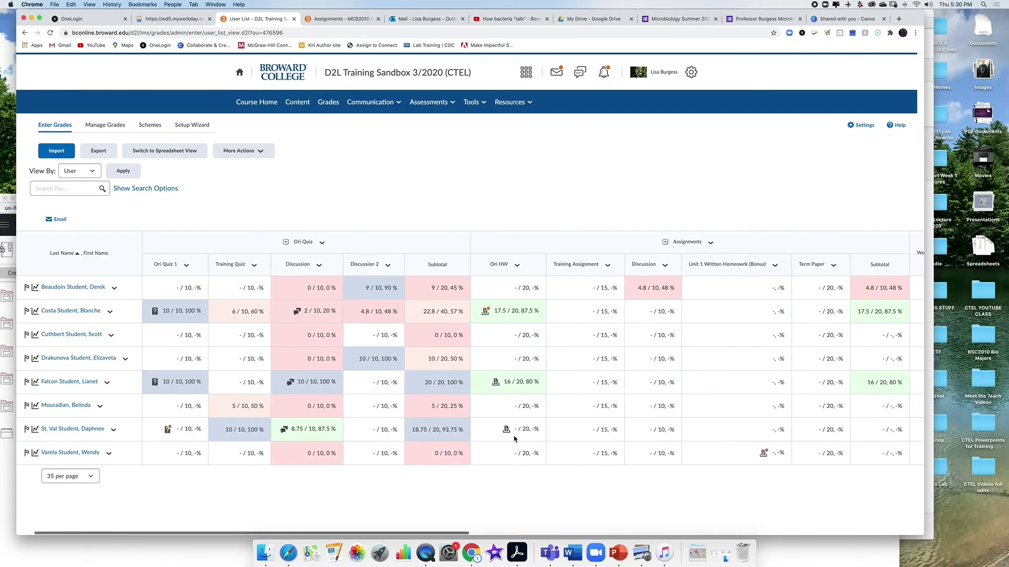
{"action": "scroll", "coordinate": [515, 438], "scroll_direction": "left", "scroll_amount": 2}
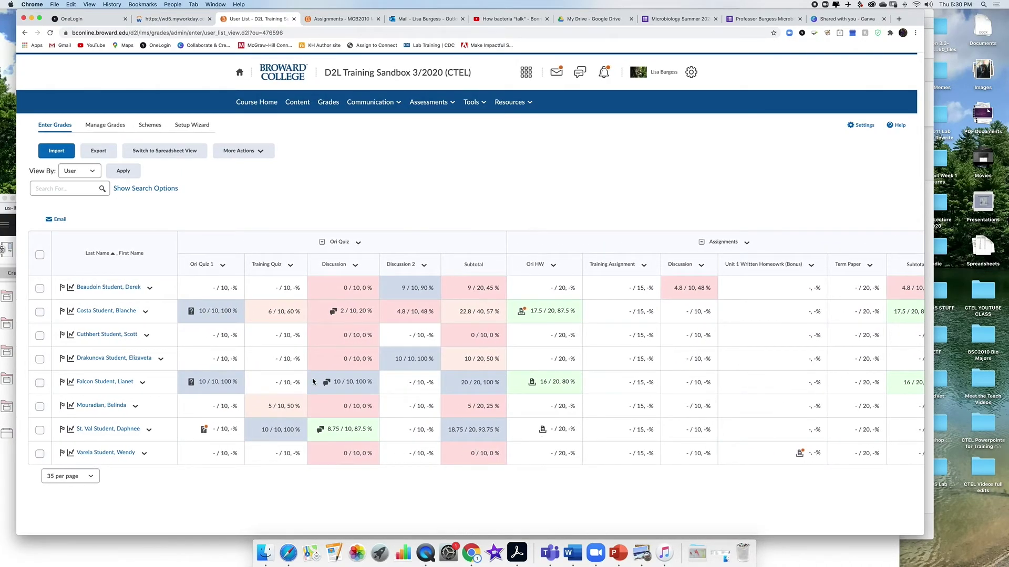